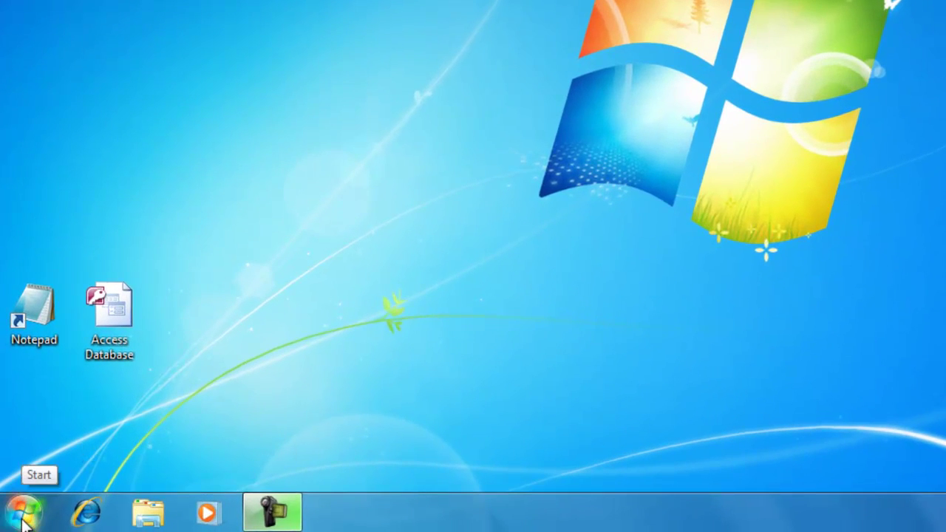
Pin Microsoft Office Outlook 2007 to the taskbar from its Start menu entry.
left_click(22, 522)
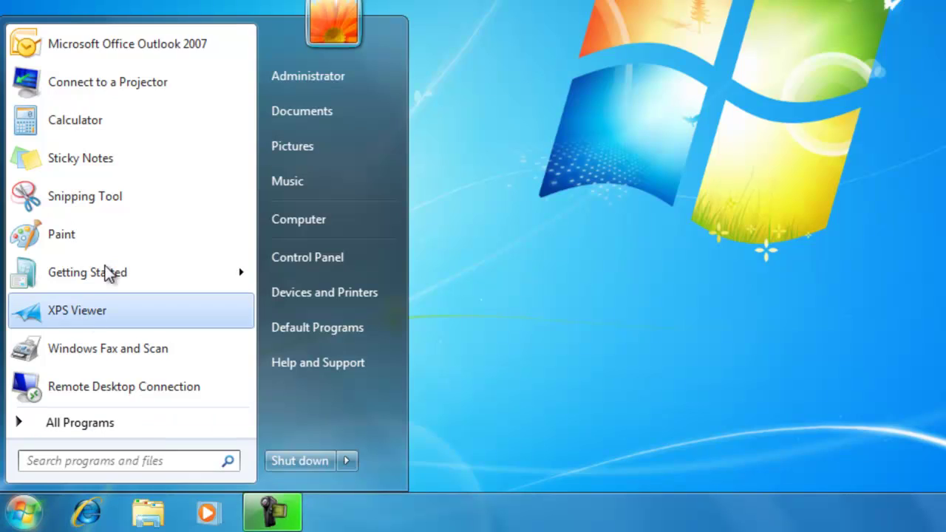
right_click(117, 50)
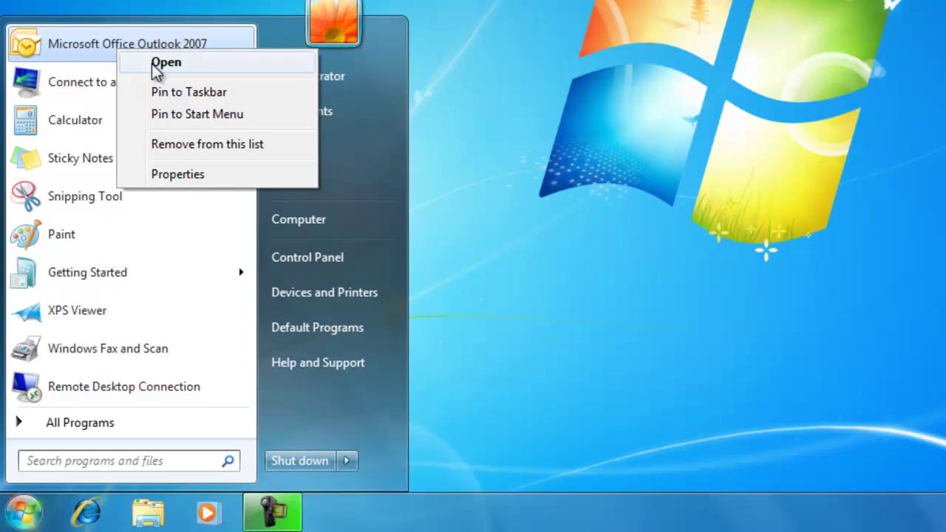
left_click(194, 95)
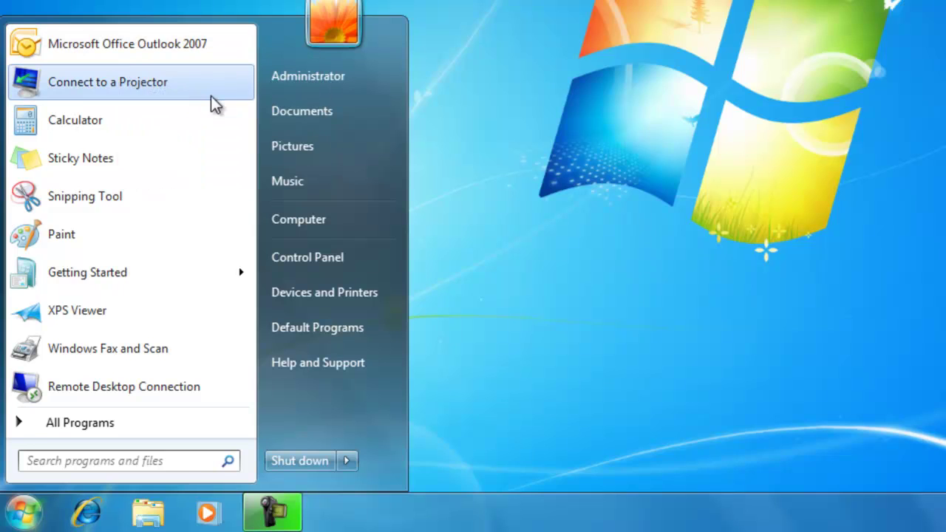
left_click(441, 146)
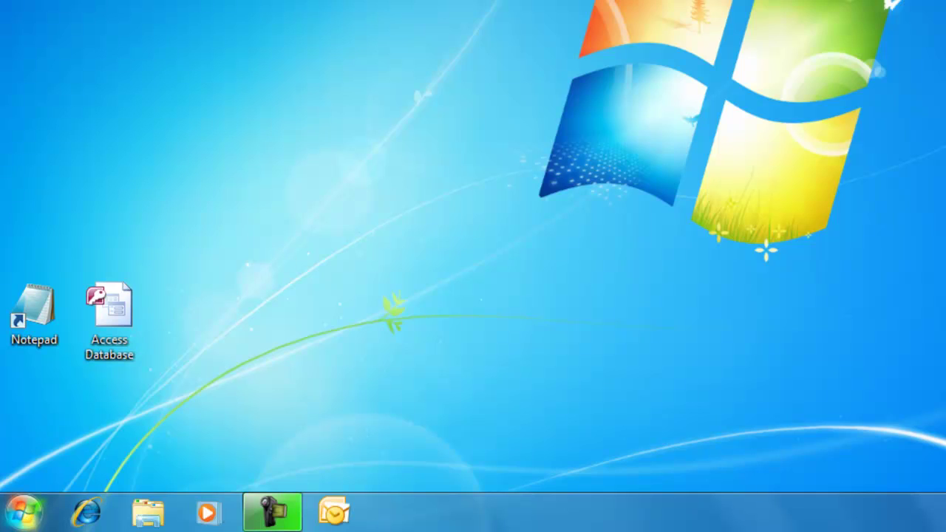
Search the Start menu for 'word' and pin Microsoft Office Word 2007 to the taskbar.
left_click(32, 524)
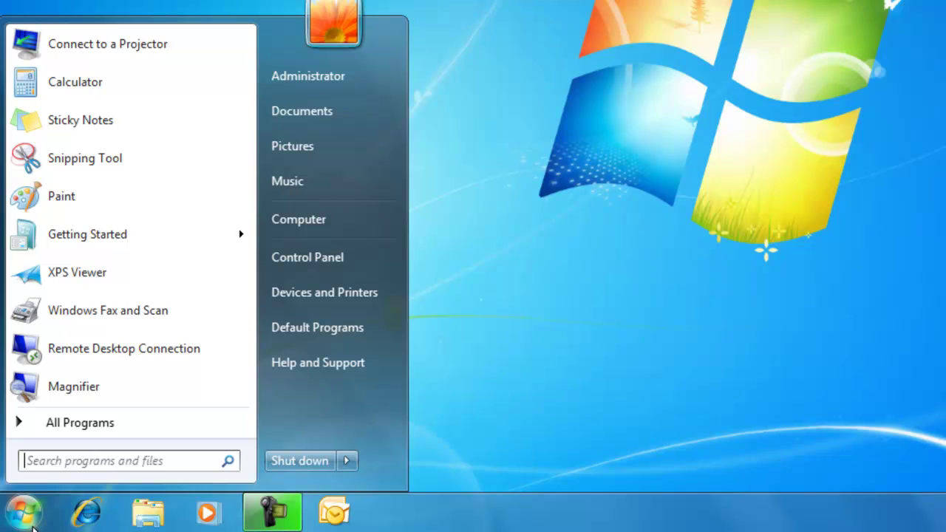
type("word")
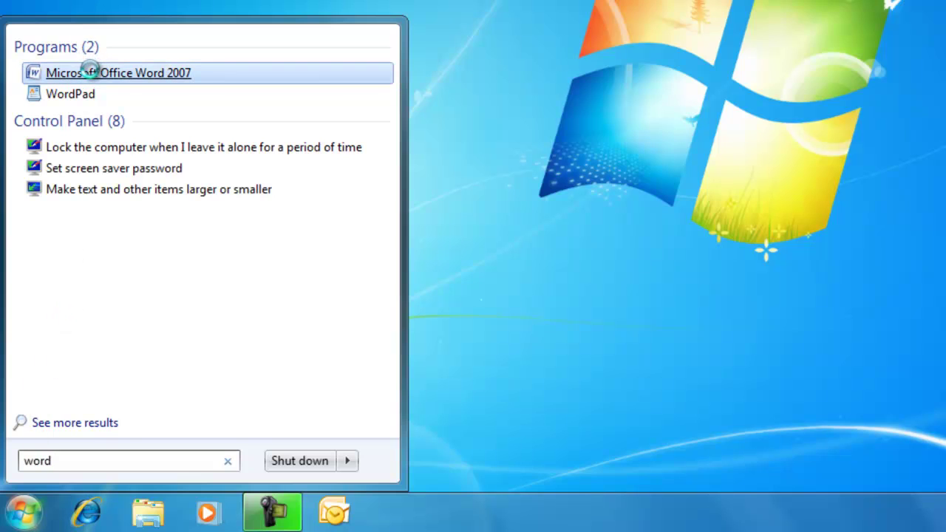
right_click(92, 73)
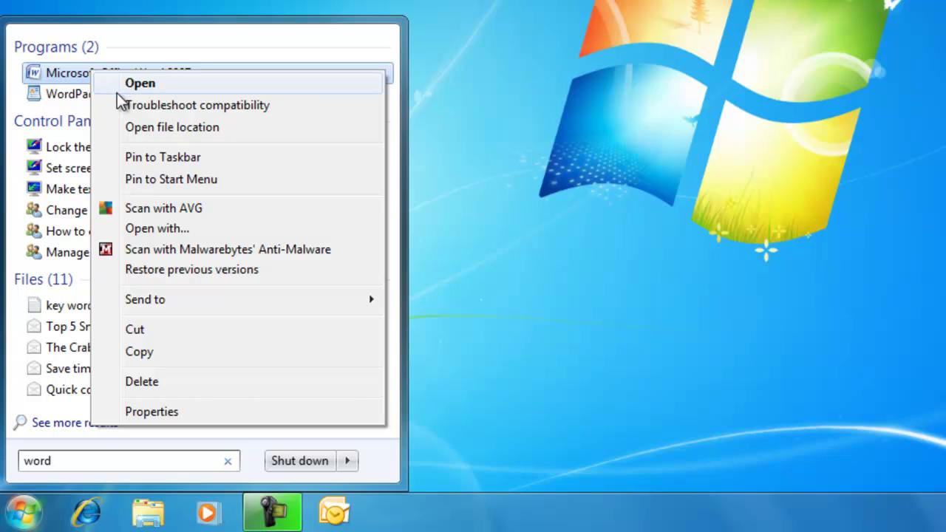
left_click(145, 158)
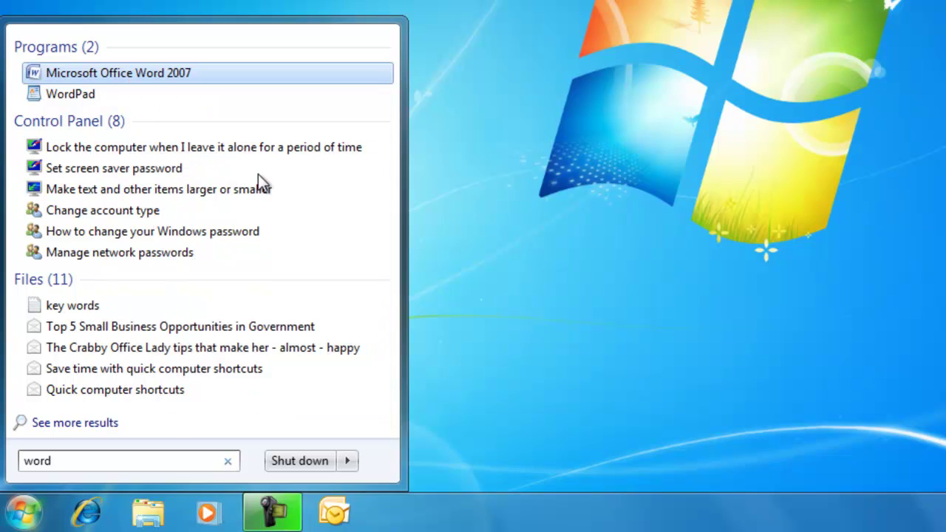
Drag the Notepad shortcut and the Access Database icon from the desktop onto the taskbar.
left_click(429, 212)
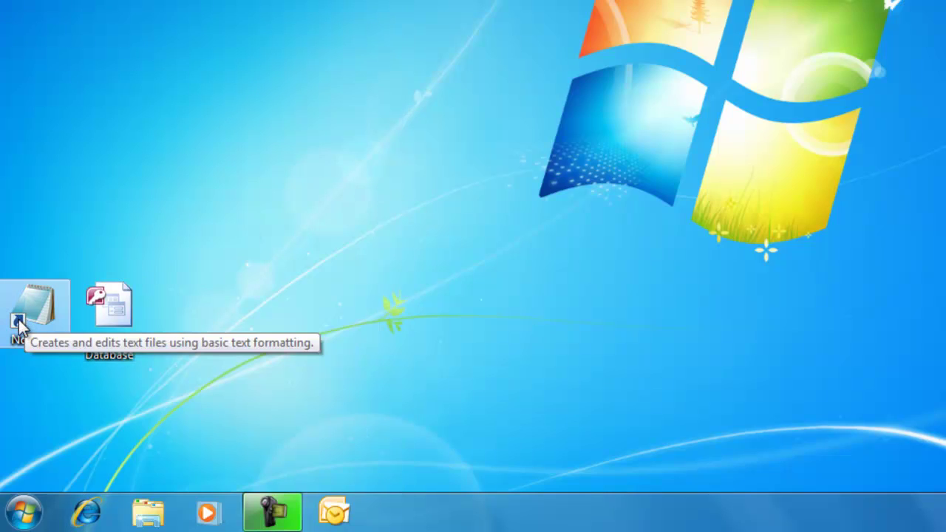
left_click_drag(19, 325, 183, 522)
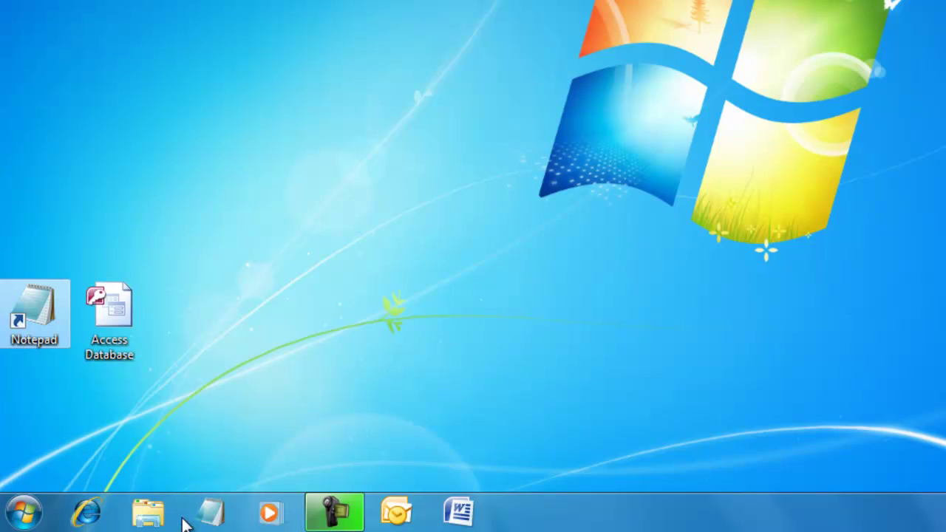
left_click(118, 309)
left_click_drag(118, 309, 238, 519)
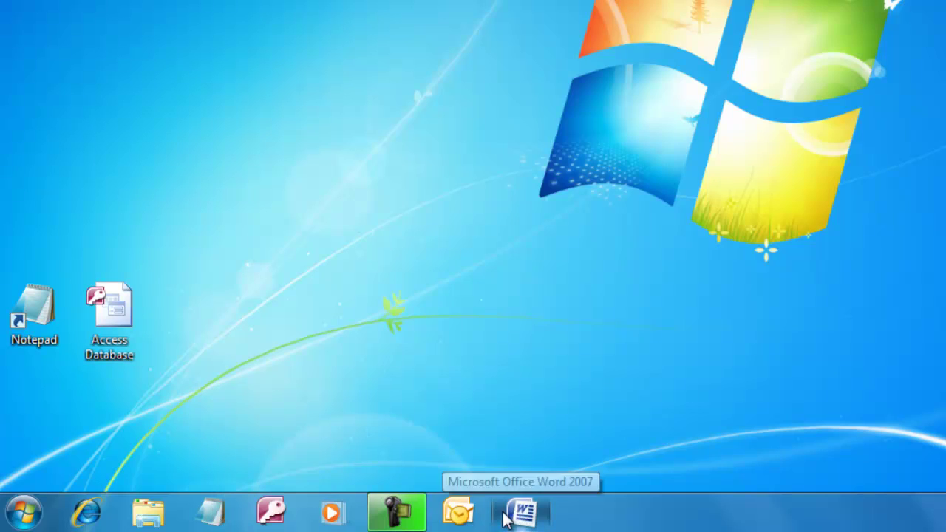
Move Word ahead of Notepad and Outlook right after Internet Explorer on the taskbar.
left_click_drag(522, 516, 191, 512)
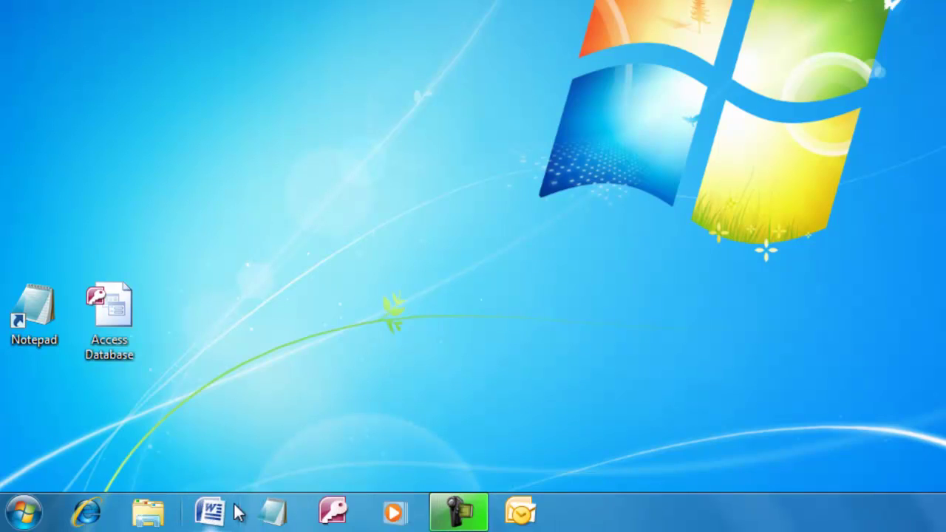
left_click_drag(521, 515, 136, 523)
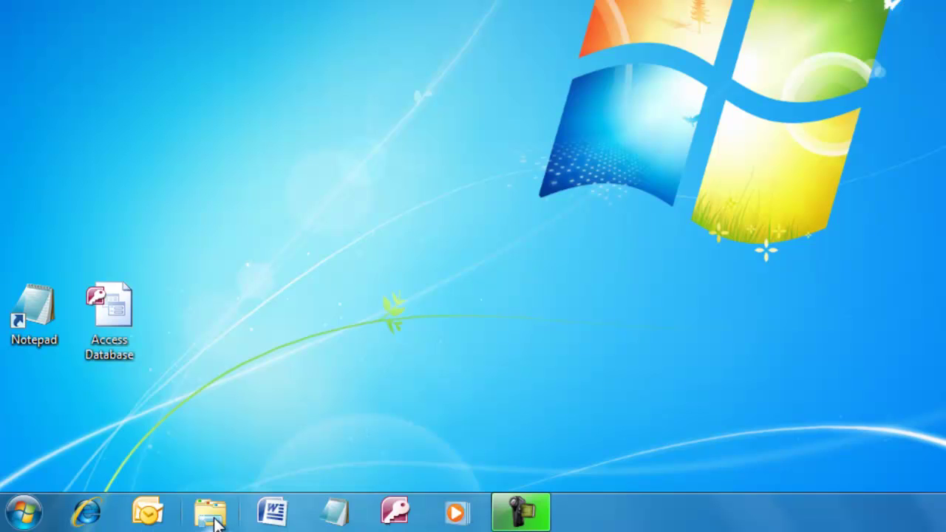
left_click(340, 518)
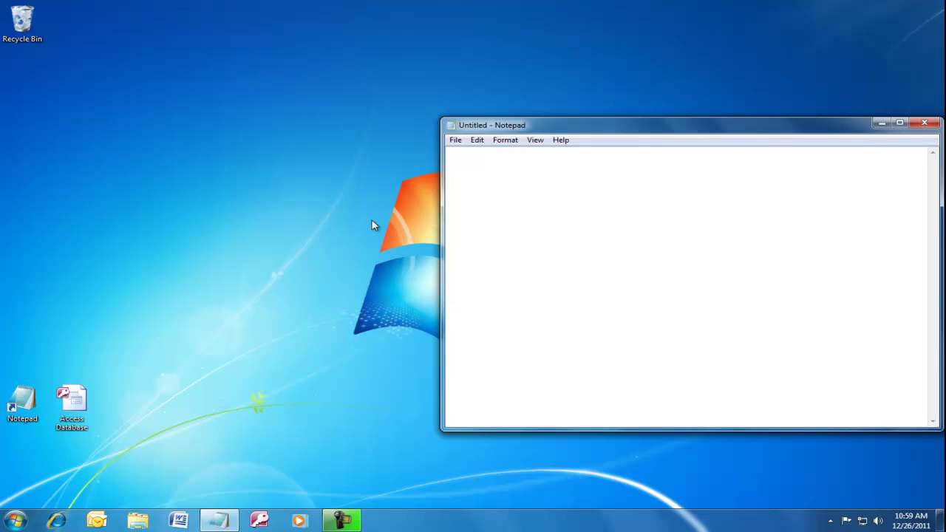
double_click(452, 128)
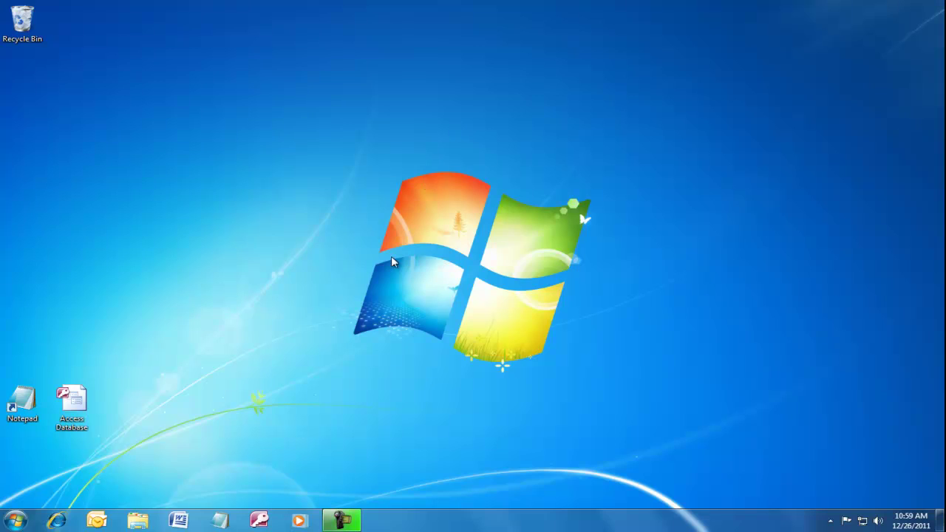
Unpin Microsoft Office Access 2007 via its taskbar button's menu.
right_click(261, 526)
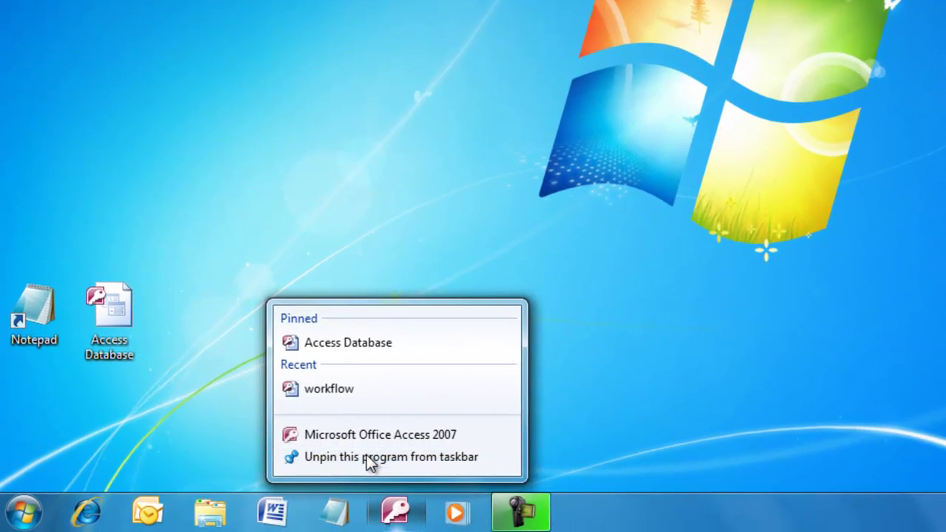
left_click(366, 457)
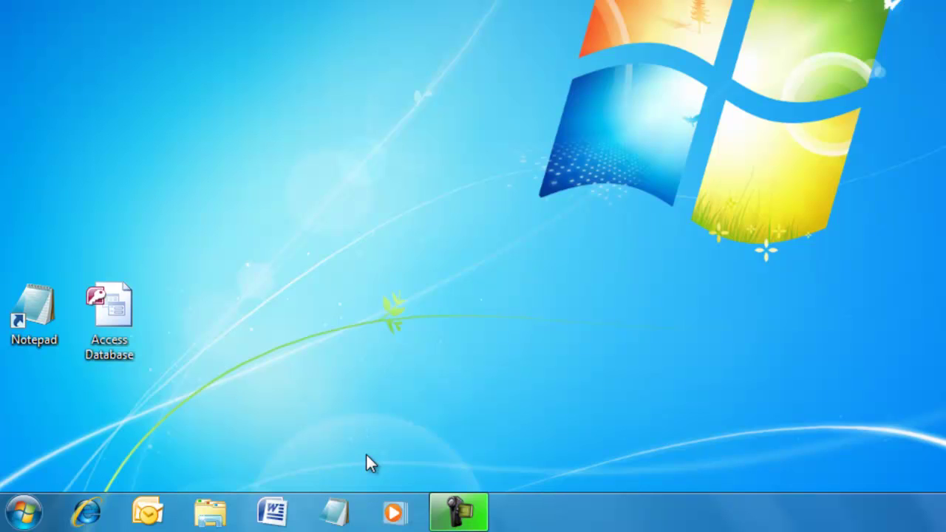
Launch Microsoft Word, the fourth pinned taskbar program, with Win+4.
key("super+4")
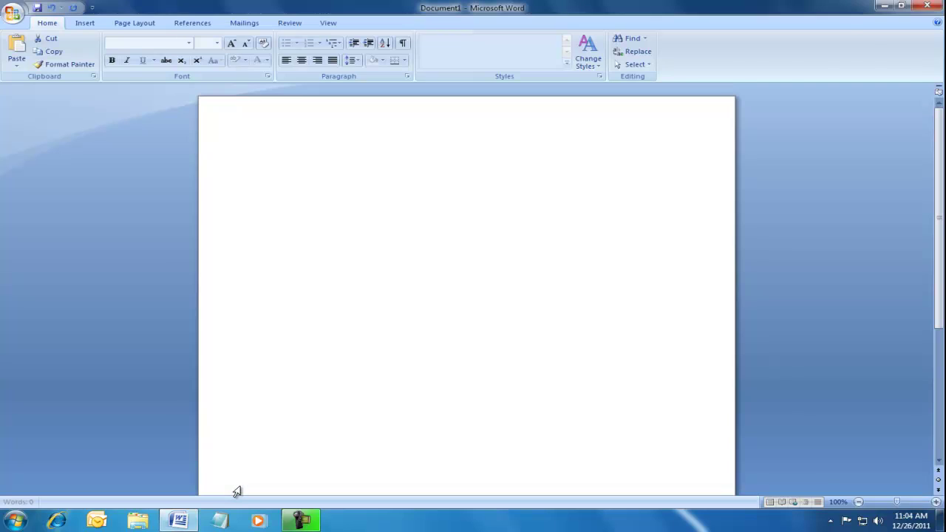
Close Word, then open Document 1 and Document 2 from Notepad's taskbar jump list.
left_click(930, 6)
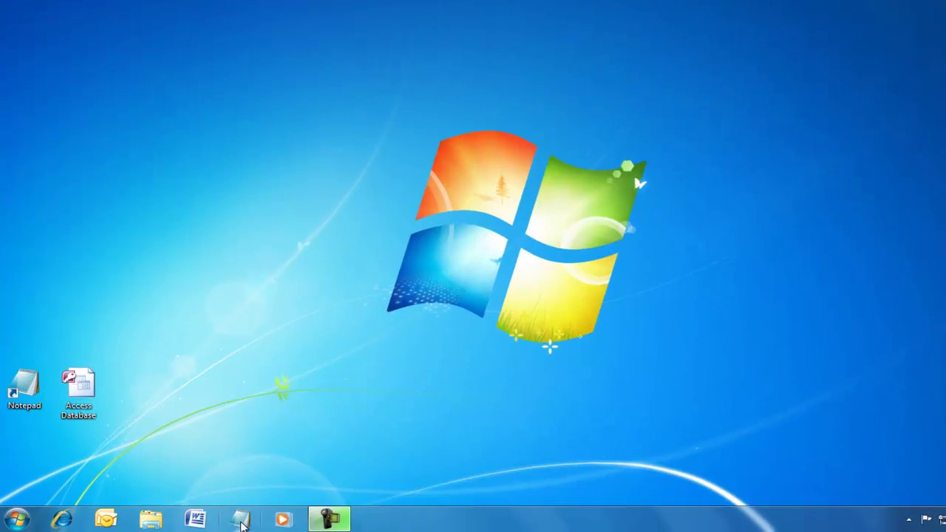
right_click(221, 523)
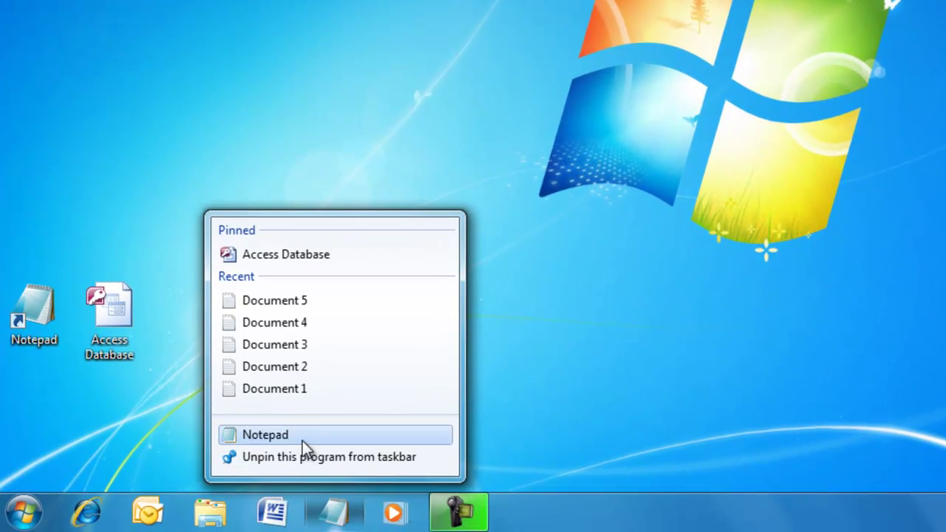
left_click(309, 392)
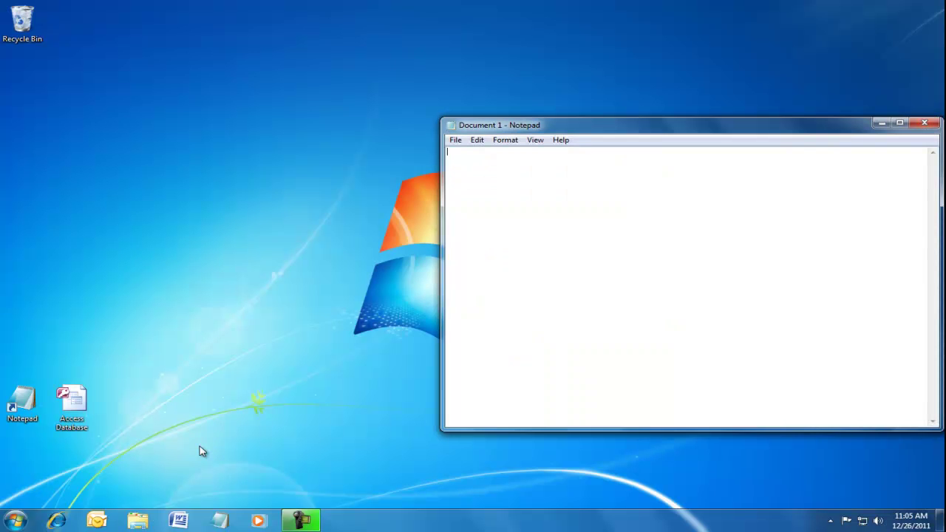
right_click(214, 526)
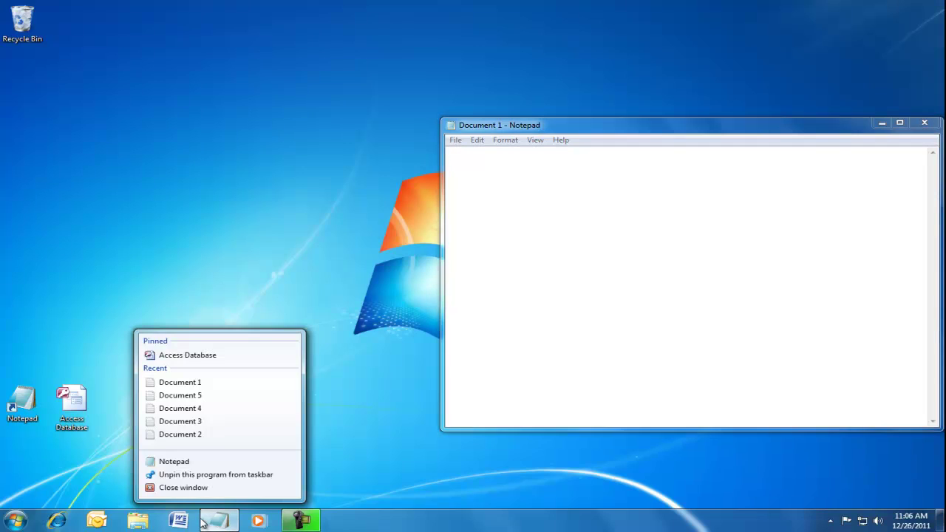
left_click(178, 436)
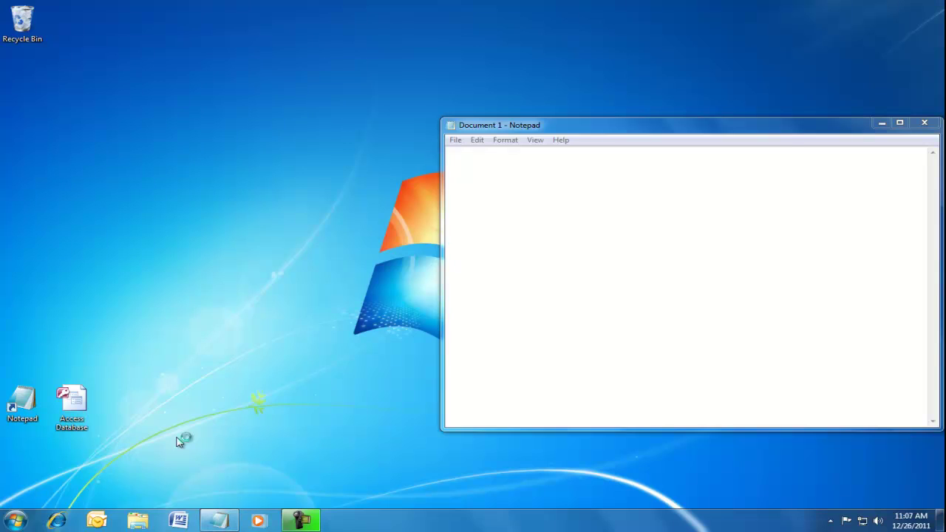
Open Documents 3 and 4 from Notepad's jump list, spreading the Notepad windows across the desktop.
left_click_drag(220, 80, 176, 70)
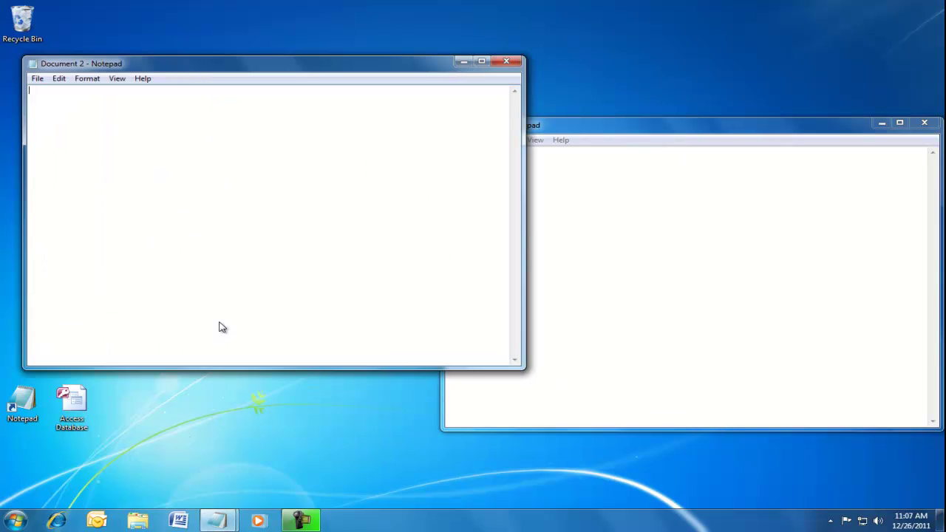
right_click(224, 523)
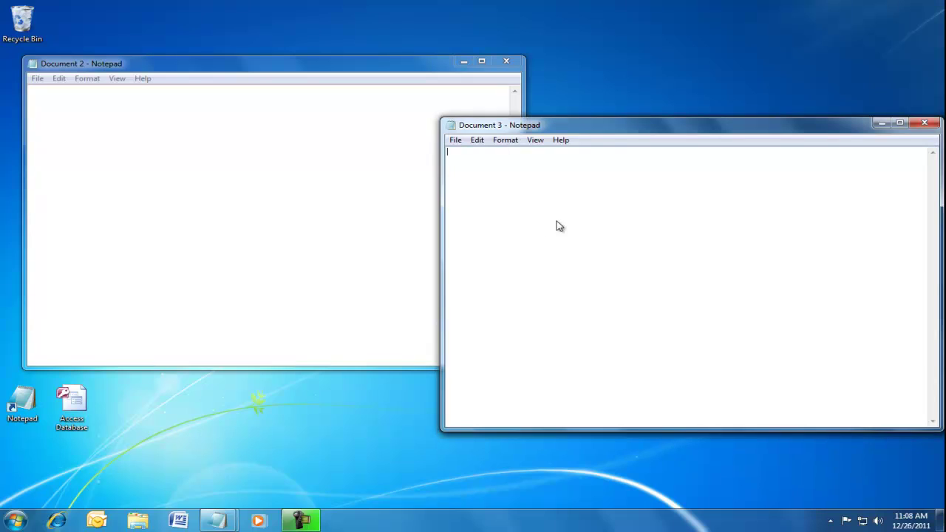
left_click_drag(623, 123, 293, 179)
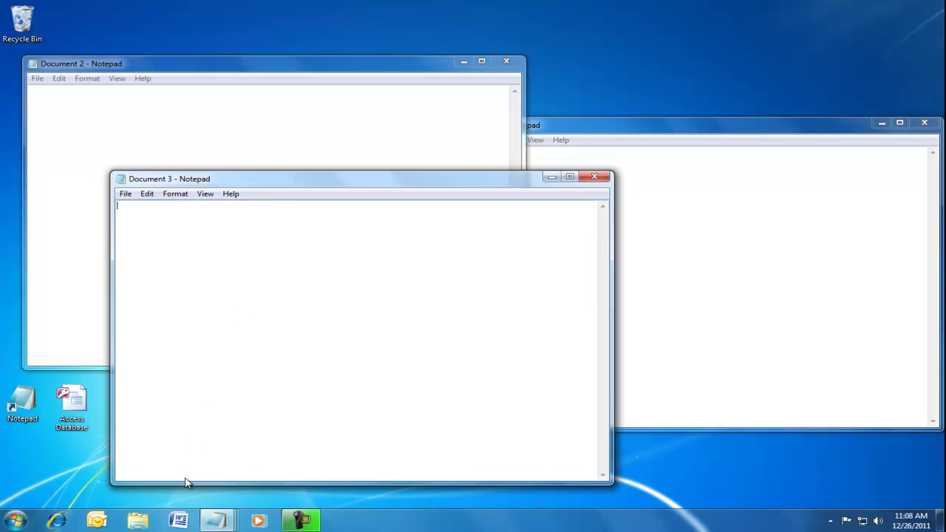
right_click(216, 522)
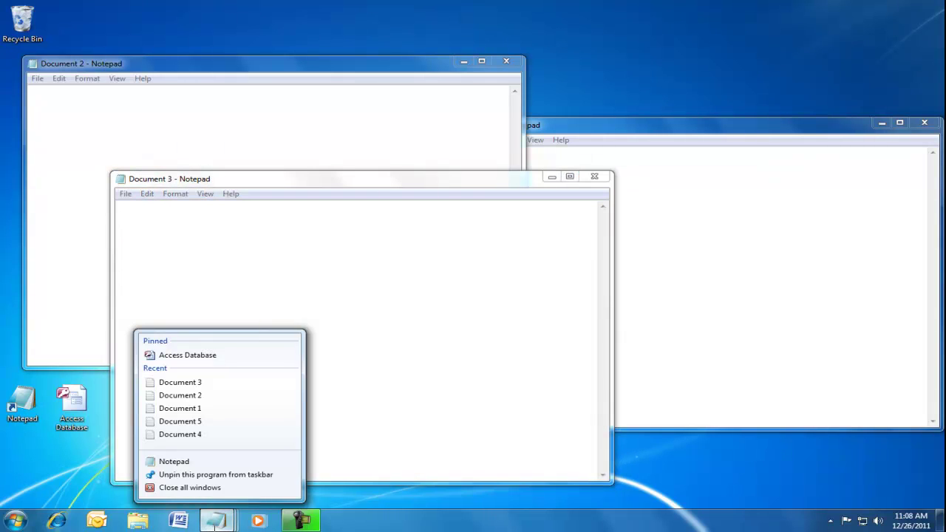
left_click(193, 434)
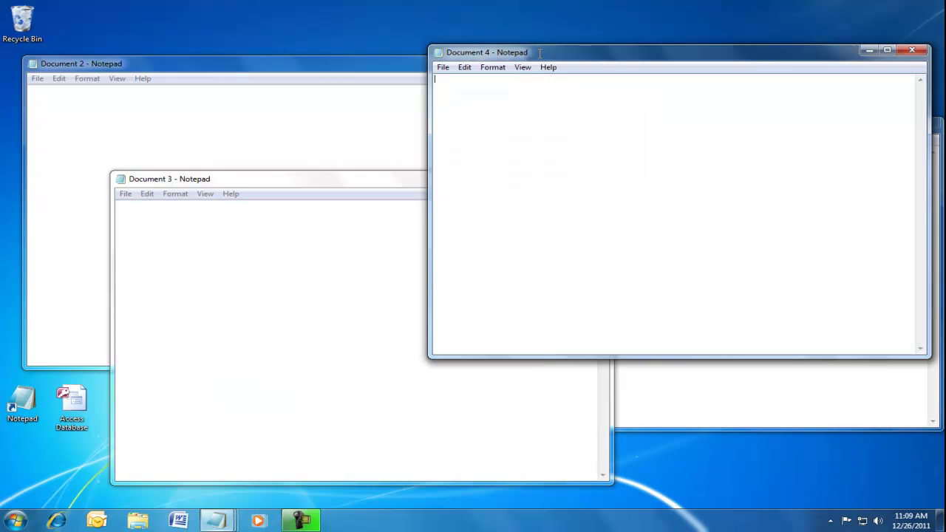
left_click_drag(540, 56, 502, 26)
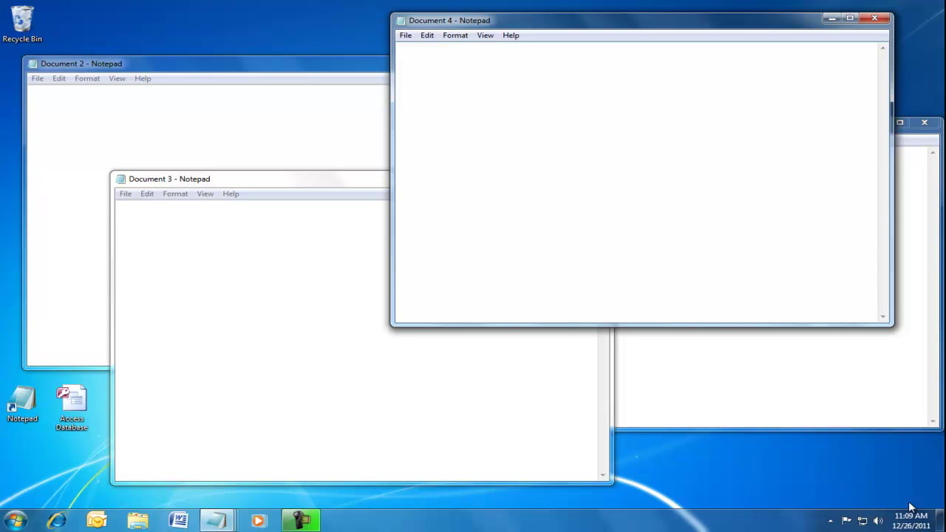
Minimize all Notepad windows with the Show desktop button.
left_click(940, 527)
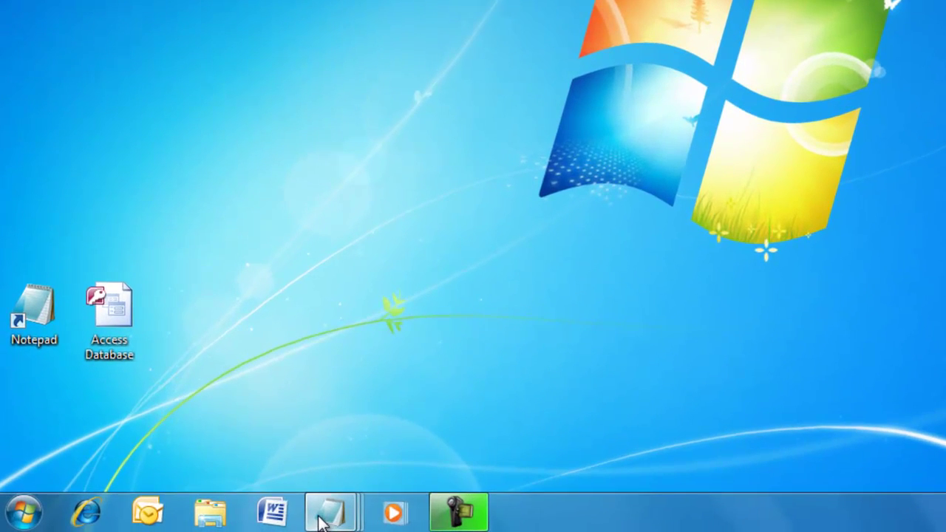
mouse_move(323, 522)
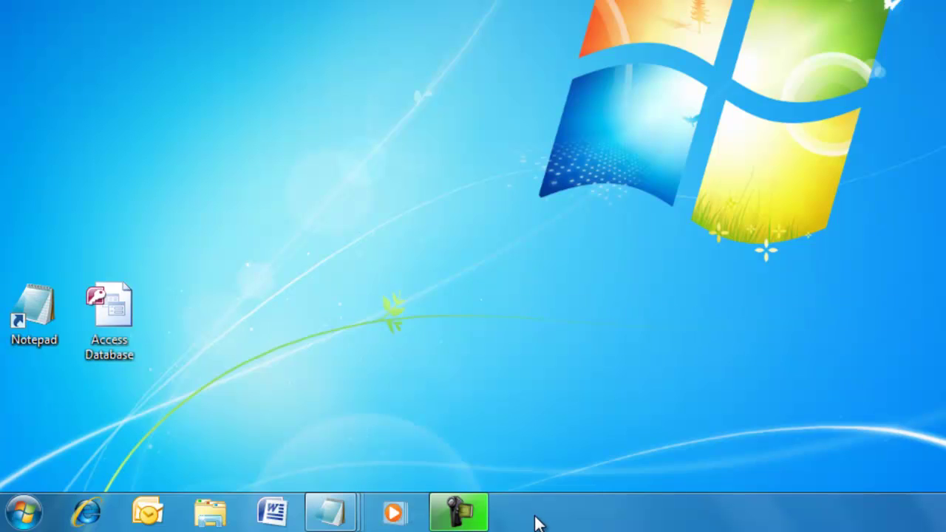
In Taskbar Properties, lock the taskbar and apply, then unlock it and apply again.
right_click(537, 522)
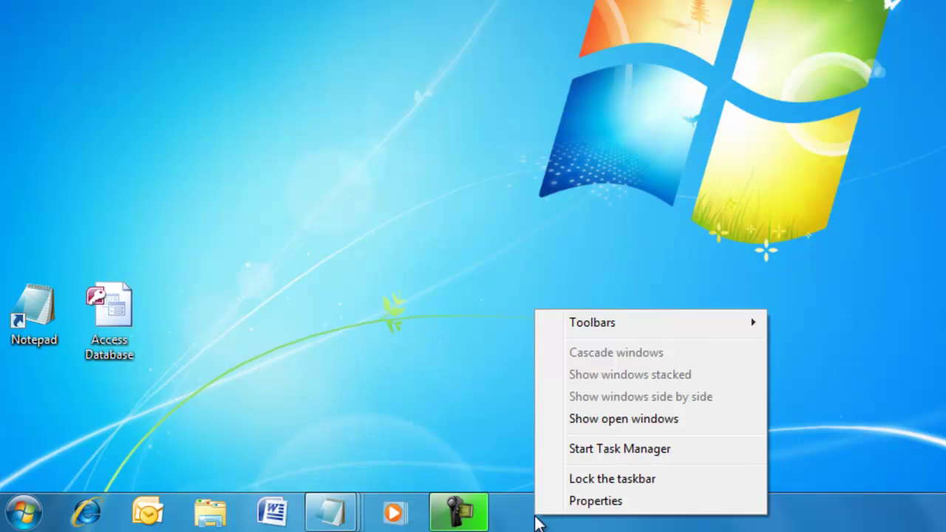
left_click(605, 505)
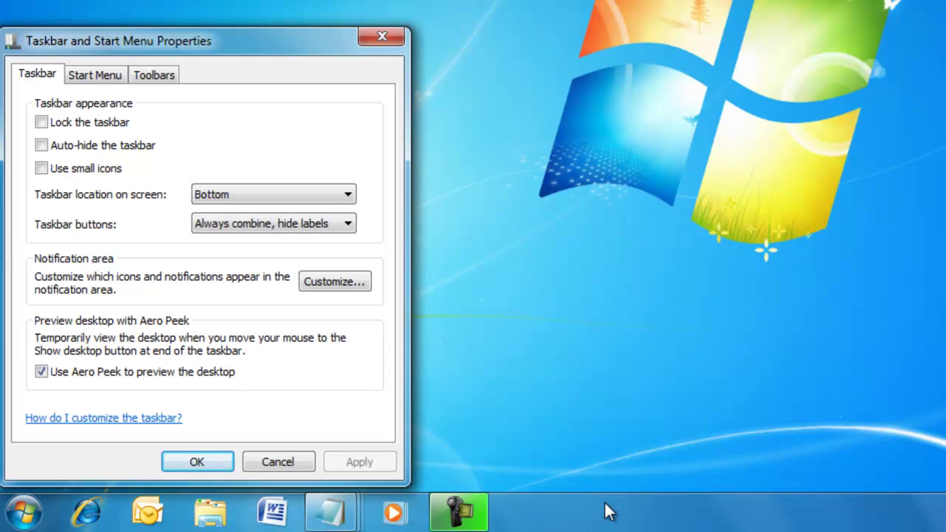
left_click(41, 123)
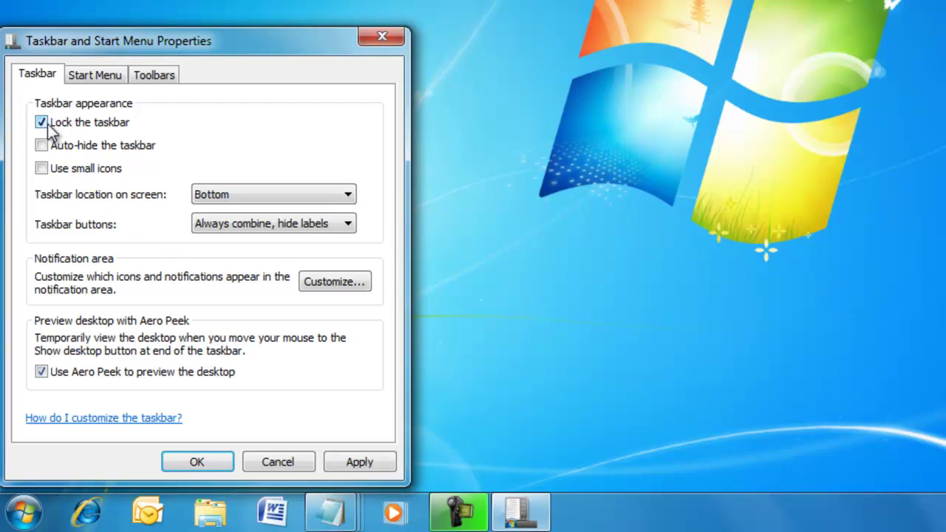
left_click(343, 461)
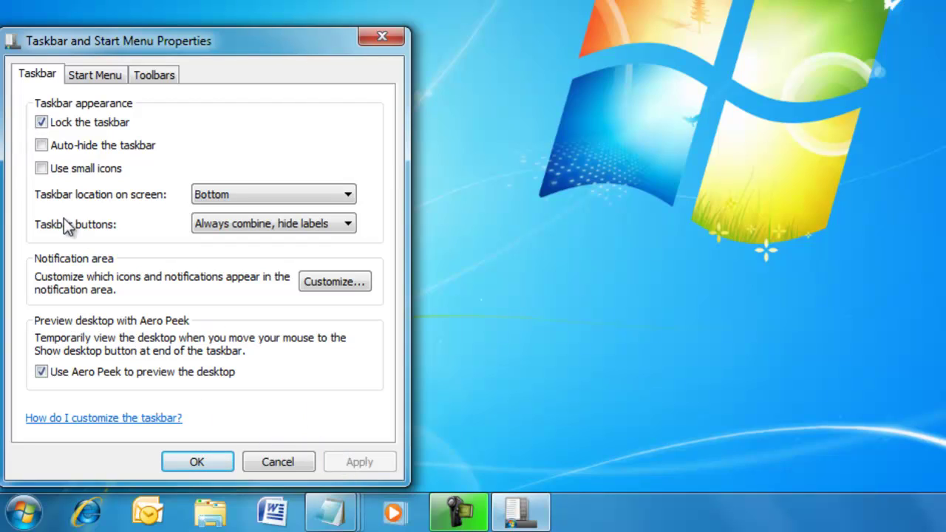
left_click(43, 124)
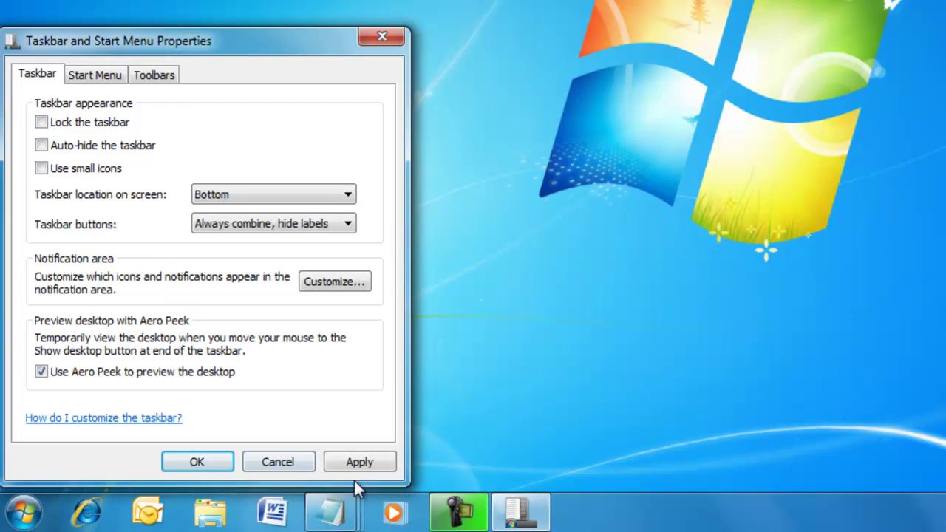
left_click(361, 464)
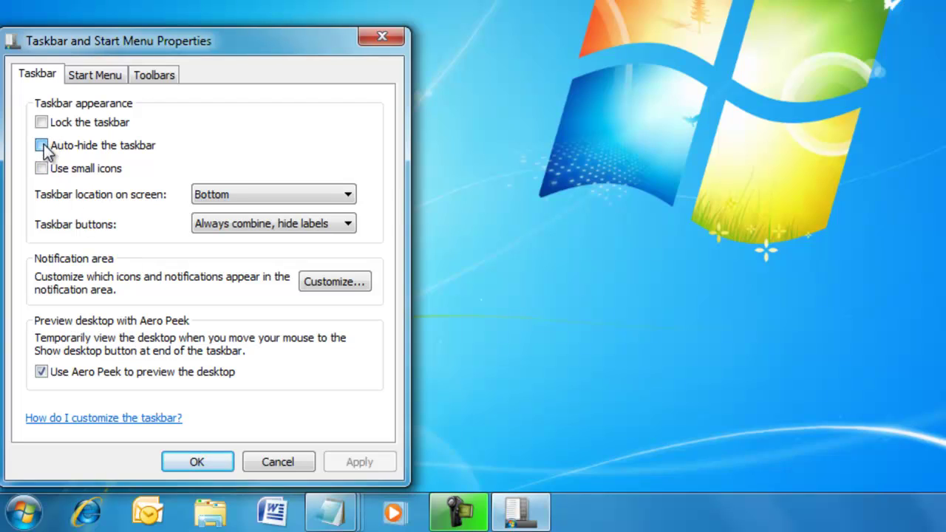
Apply Auto-hide the taskbar, check the hidden taskbar, then turn auto-hide back off and apply.
left_click(43, 146)
left_click(362, 457)
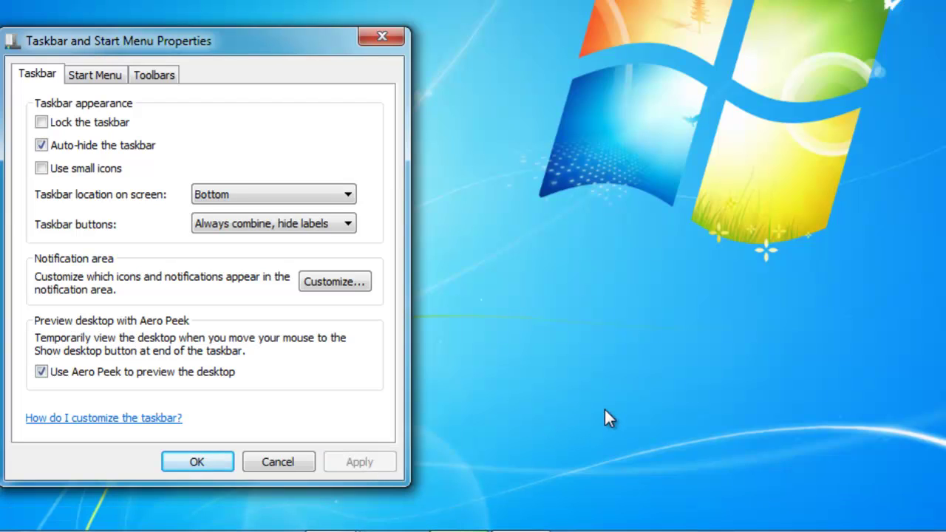
mouse_move(666, 531)
mouse_move(622, 531)
left_click(42, 145)
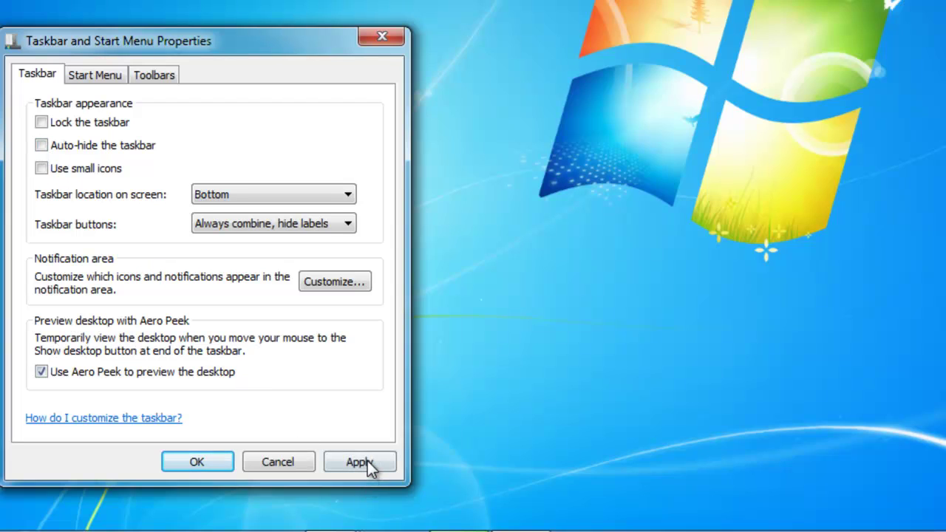
left_click(365, 461)
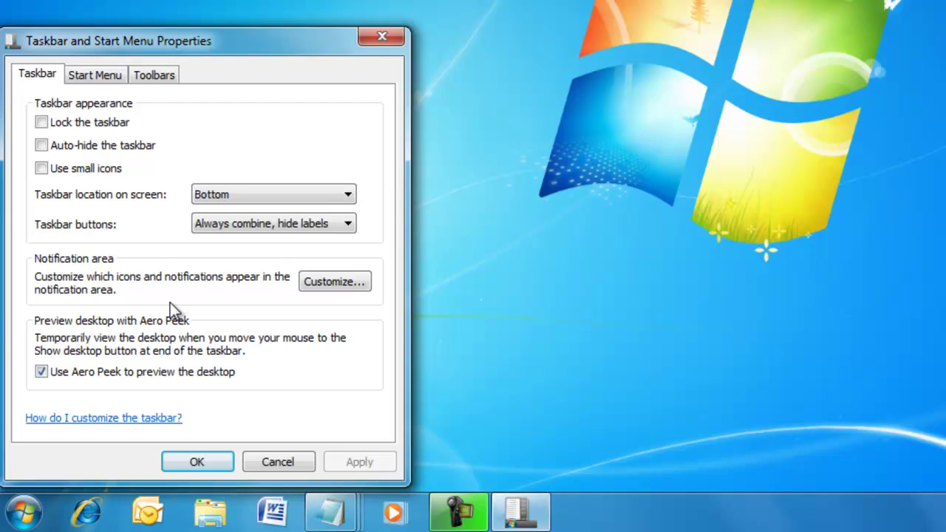
Apply Use small icons, then untick it and apply to restore regular-size taskbar icons.
left_click(45, 172)
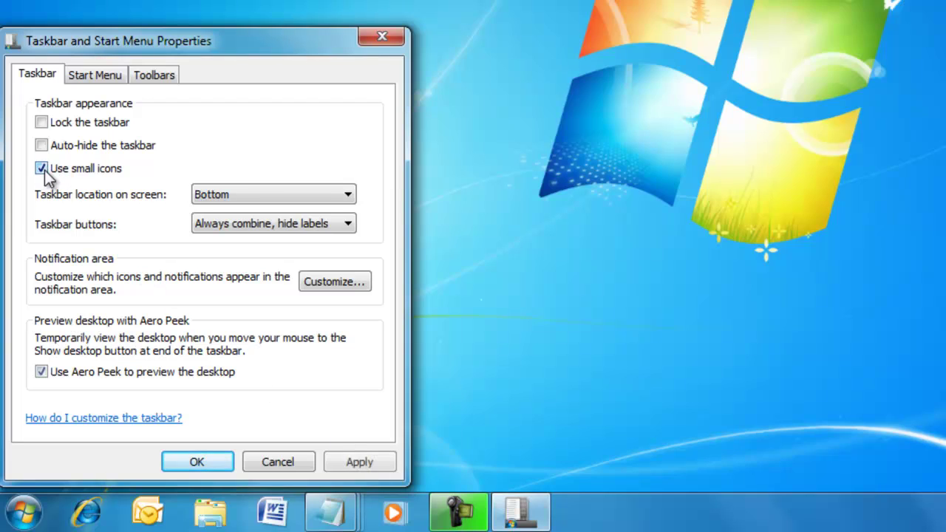
left_click(344, 465)
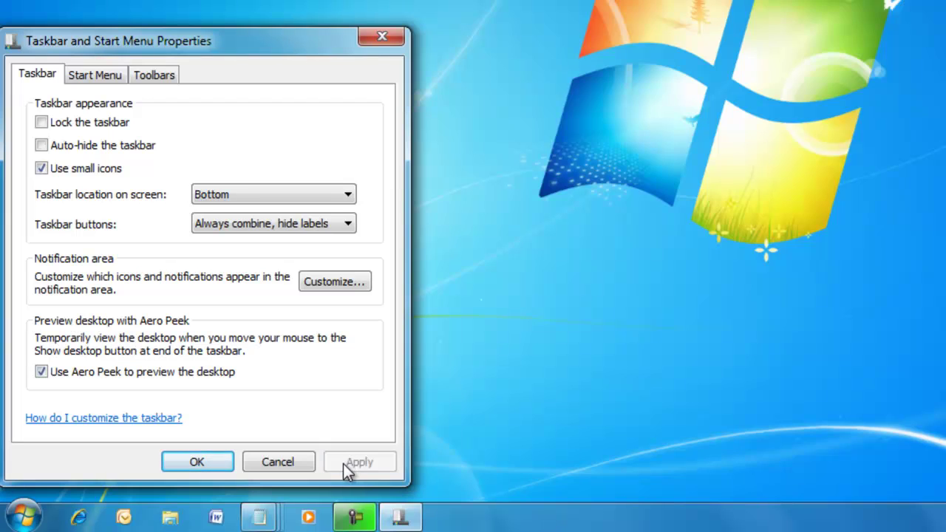
left_click(41, 168)
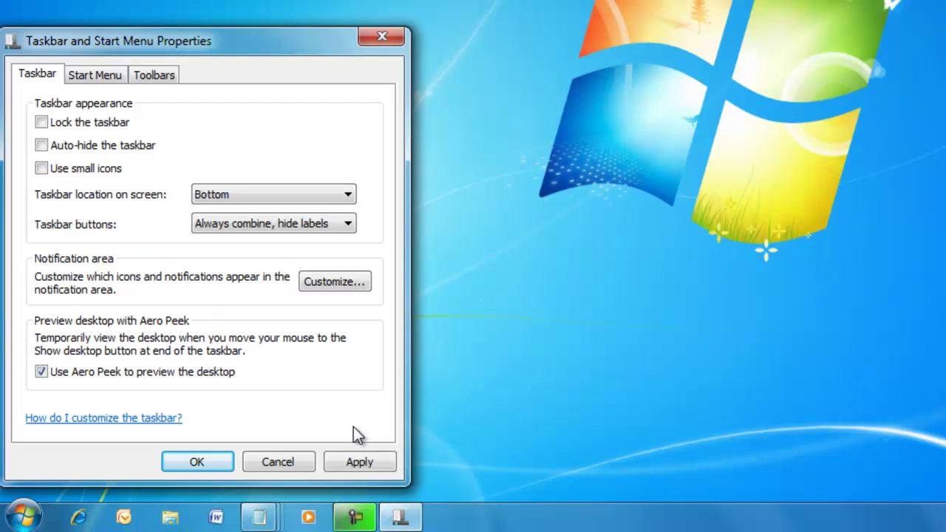
left_click(363, 463)
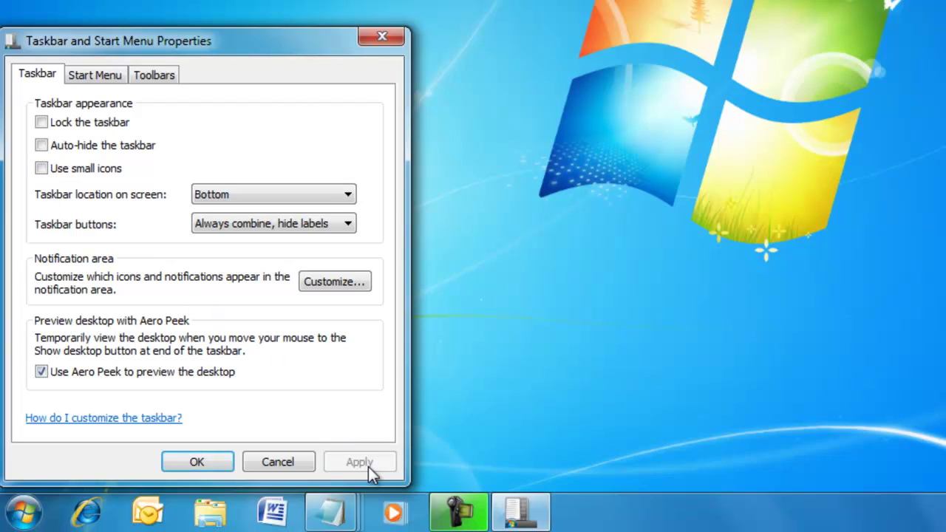
Set taskbar buttons to Combine when taskbar is full and apply it.
left_click(348, 227)
scroll(349, 227, "down", 2)
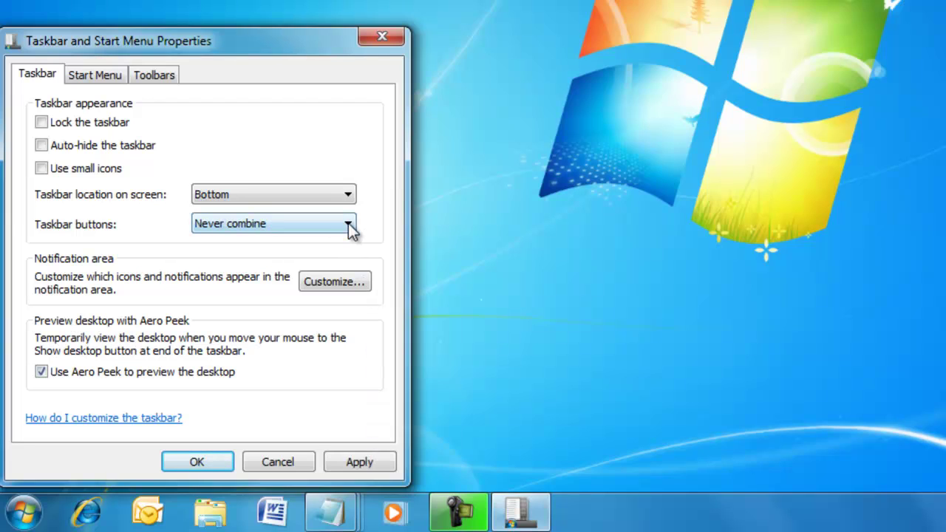
left_click(349, 226)
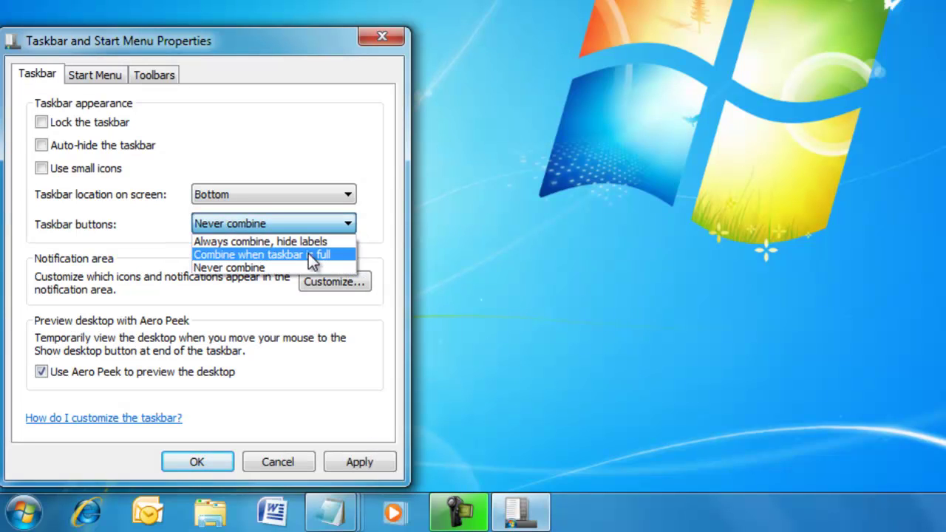
left_click(305, 254)
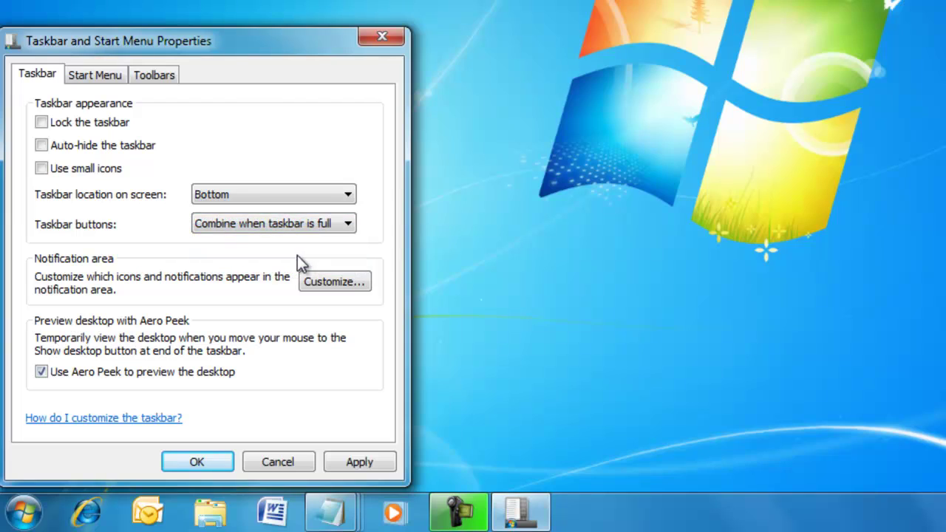
left_click(357, 464)
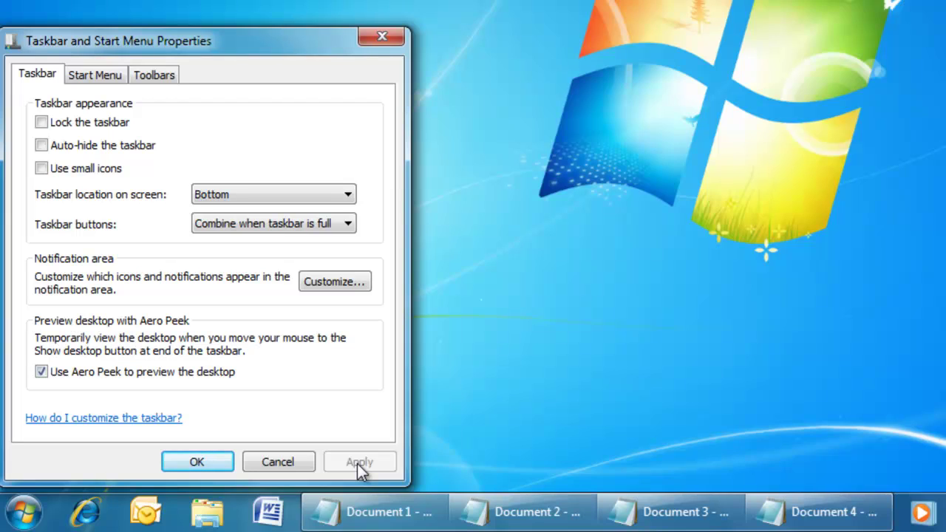
Apply Never combine, then restore Always combine, hide labels and apply.
left_click(349, 223)
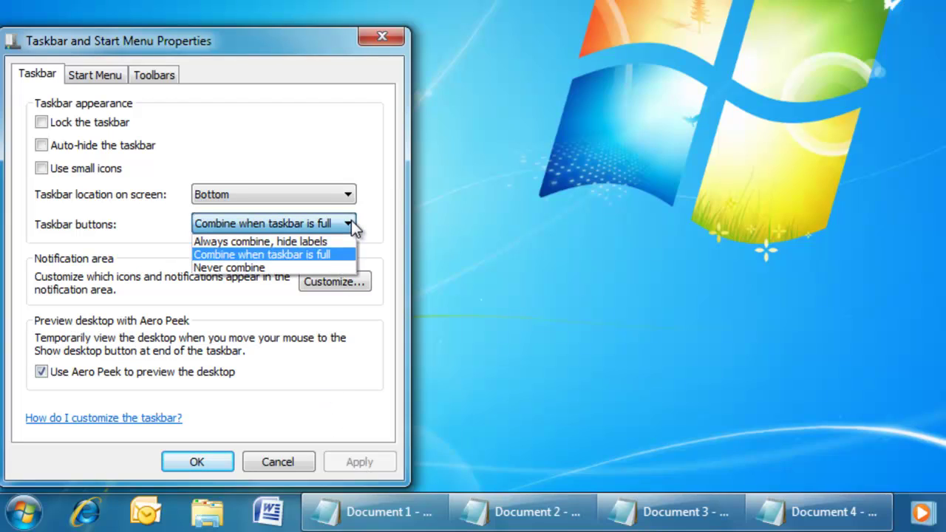
left_click(247, 267)
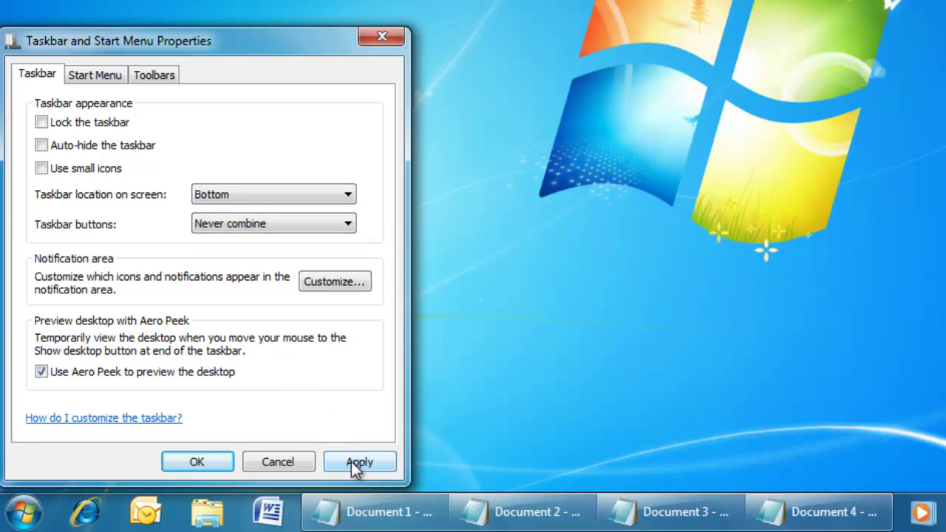
left_click(355, 466)
left_click(348, 224)
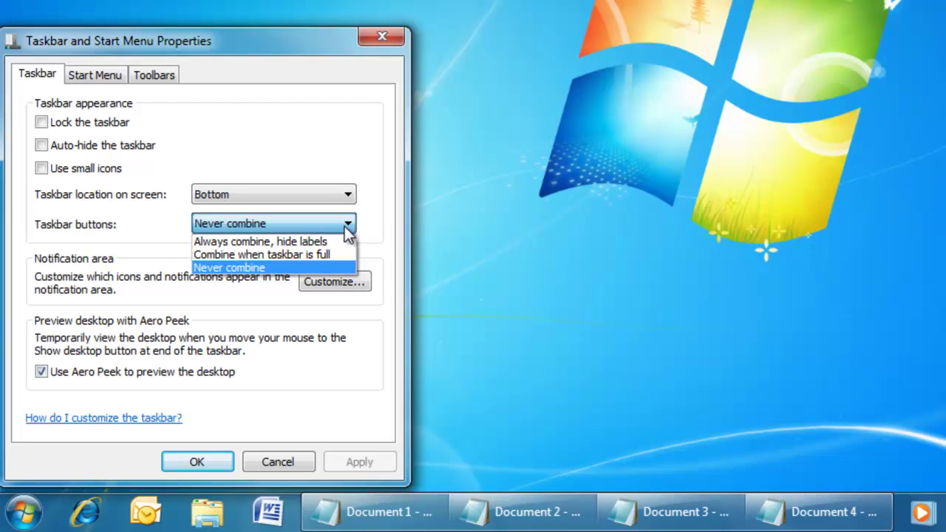
left_click(295, 242)
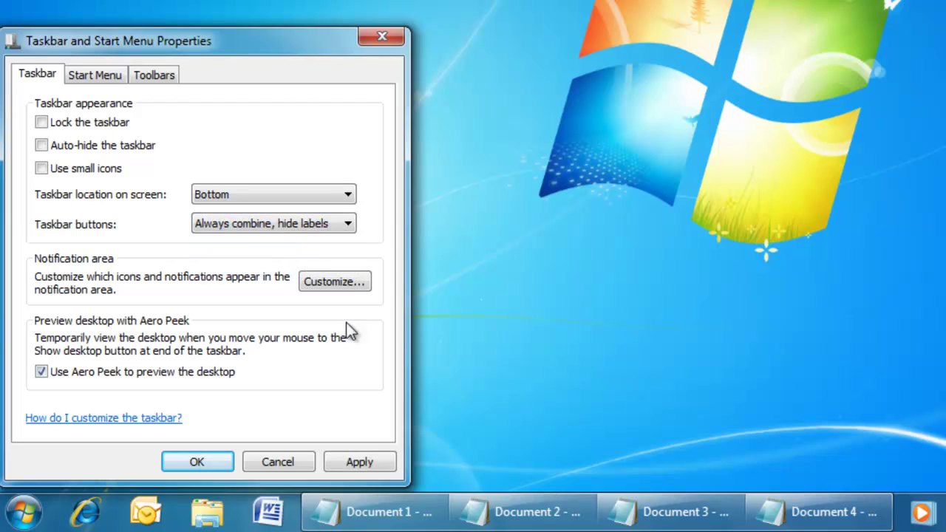
left_click(362, 468)
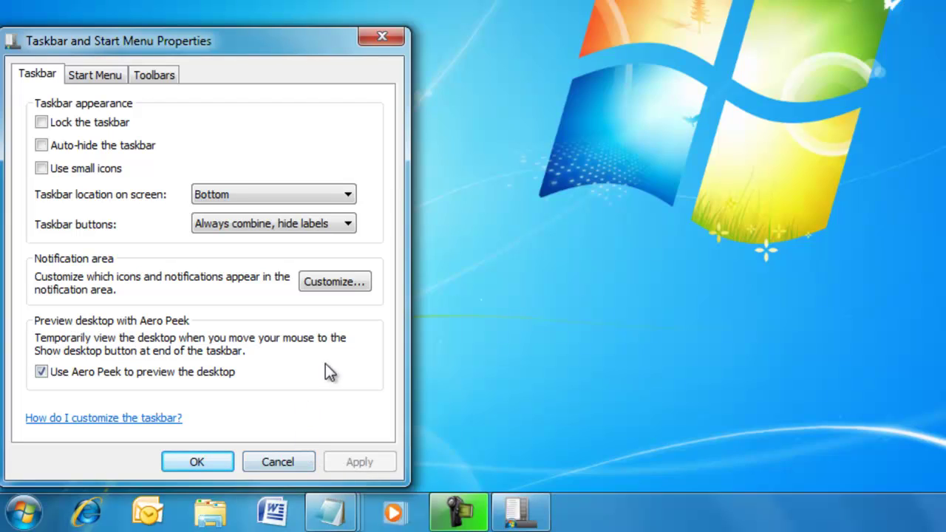
Close the Taskbar and Start Menu Properties dialog, with the taskbar back at the bottom edge.
left_click(378, 36)
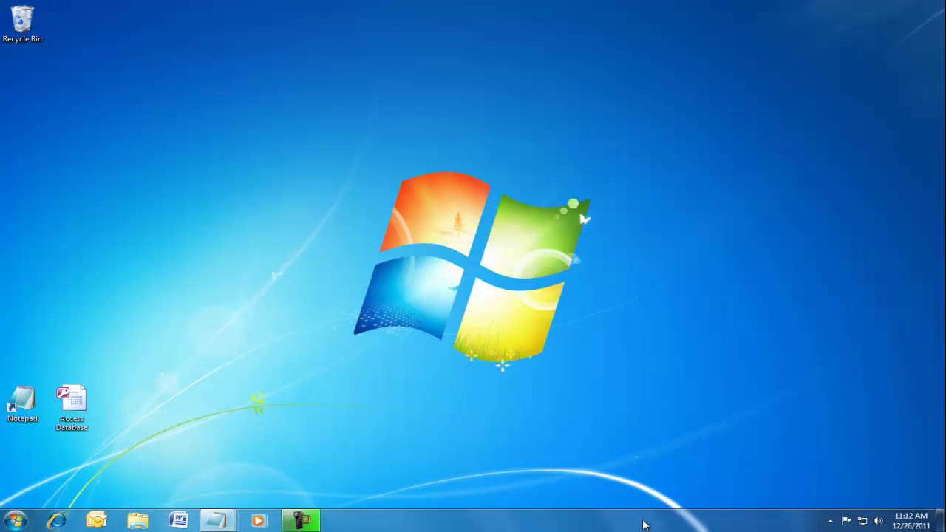
left_click_drag(645, 526, 397, 443)
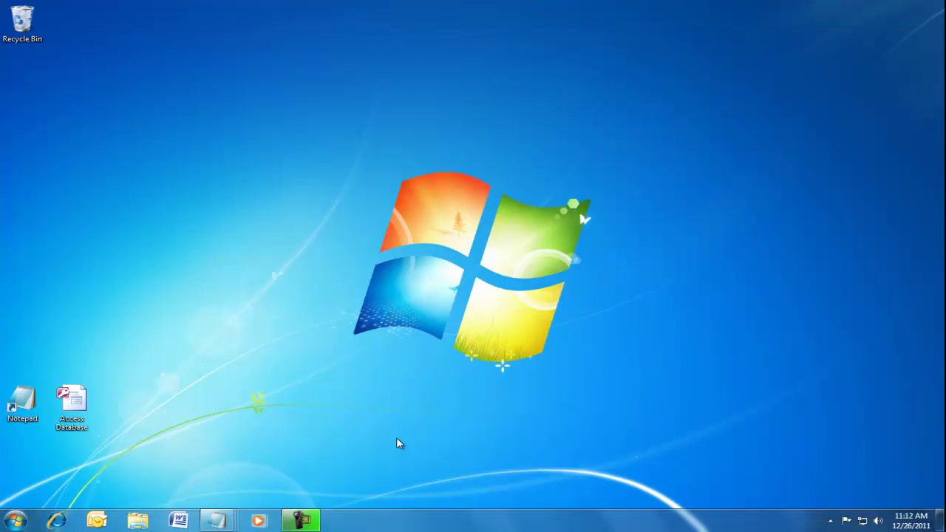